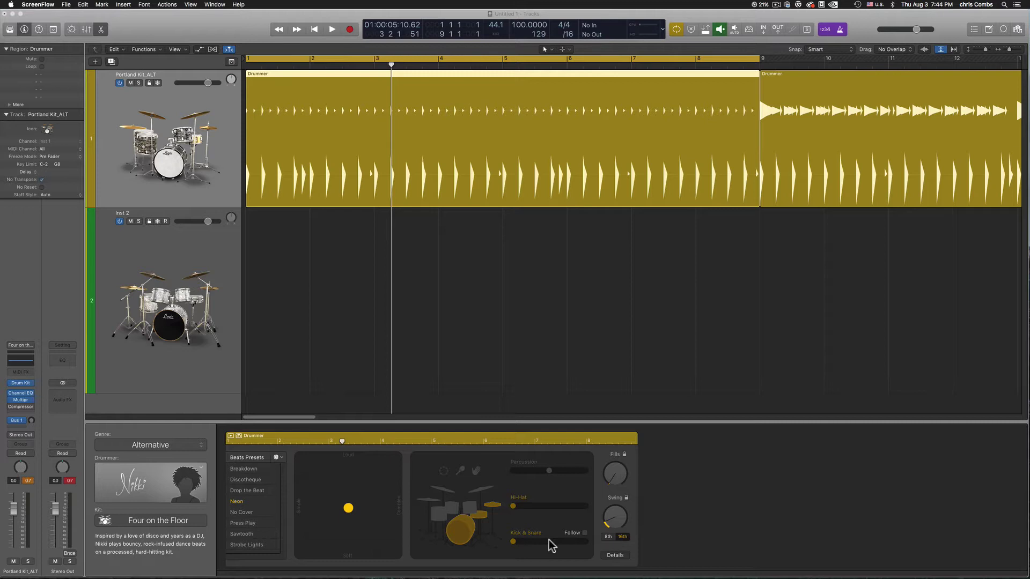
# Bring the Logic project forward and audition the Drummer beat from bar 1
pyautogui.click(173, 91)
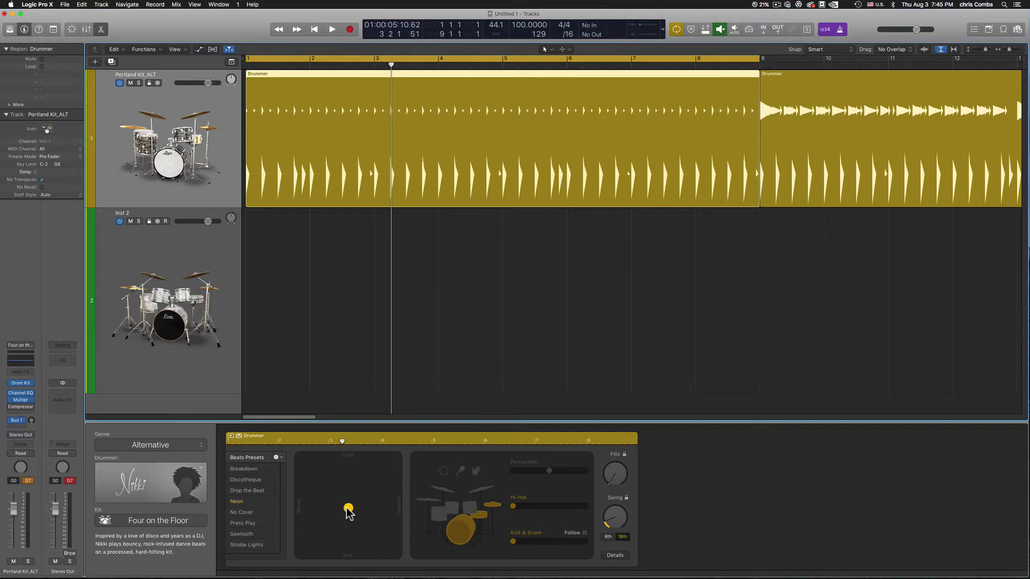
pyautogui.click(349, 509)
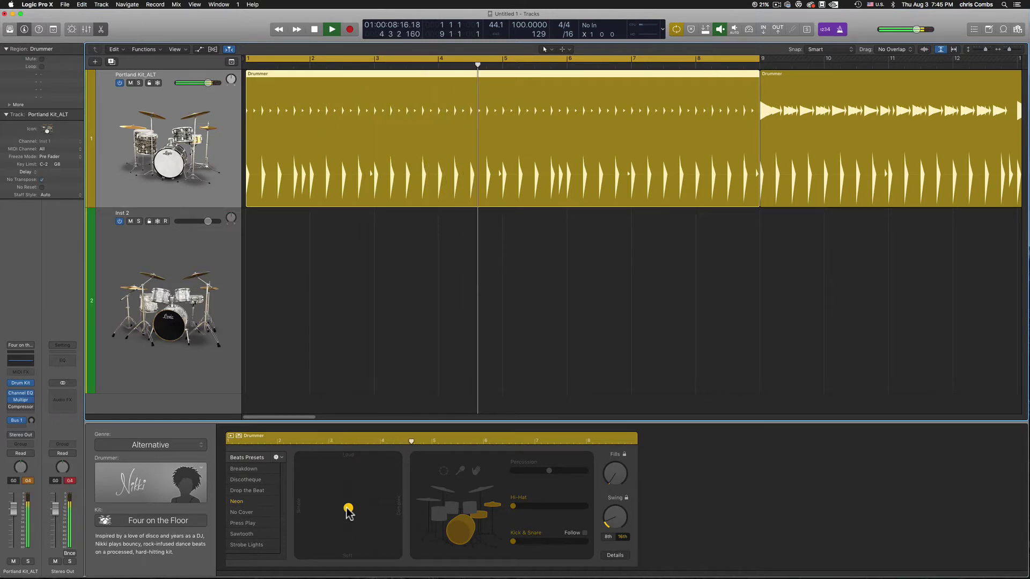
pyautogui.press('space')
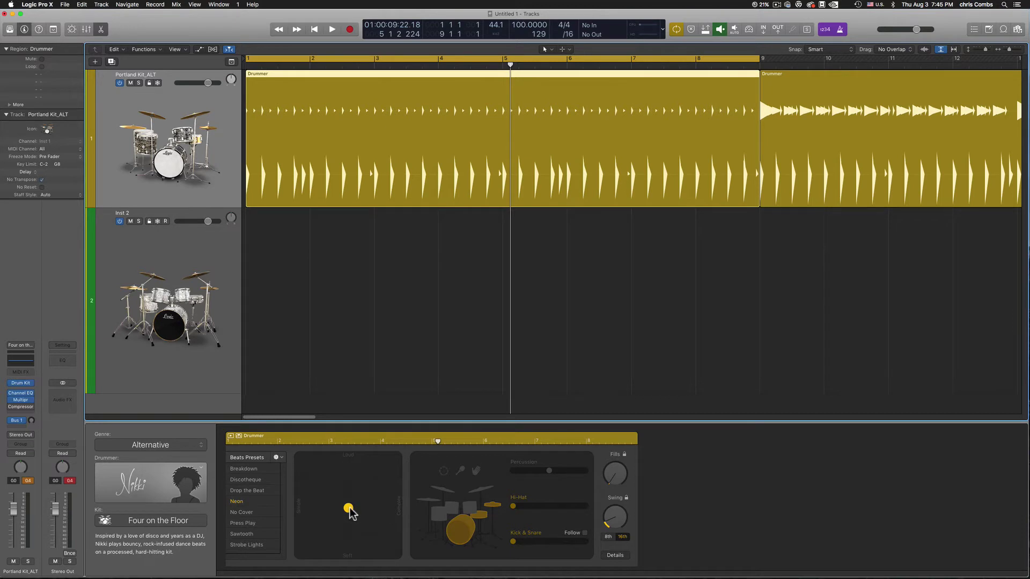
# Drag the XY pad toward complex and back to simpler and softer, then select Inst 2
pyautogui.moveTo(350, 508); pyautogui.dragTo(394, 493)
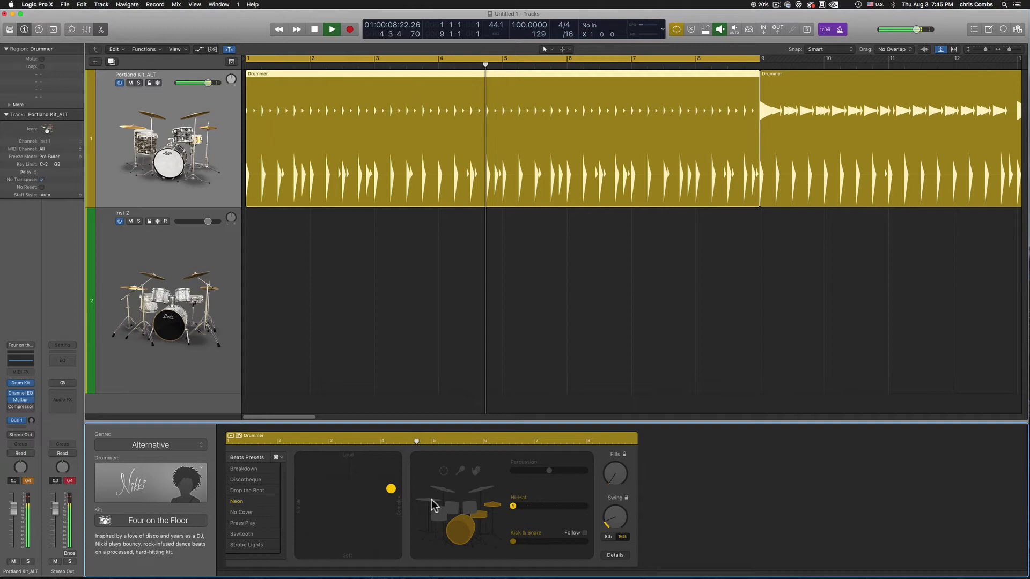
pyautogui.moveTo(391, 489); pyautogui.dragTo(348, 507)
pyautogui.press('space')
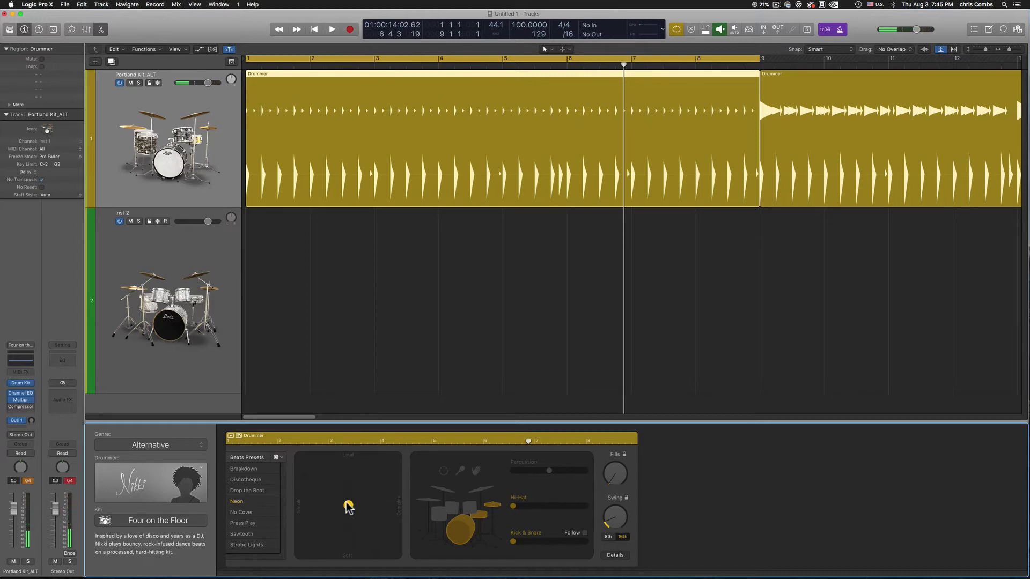
pyautogui.click(134, 238)
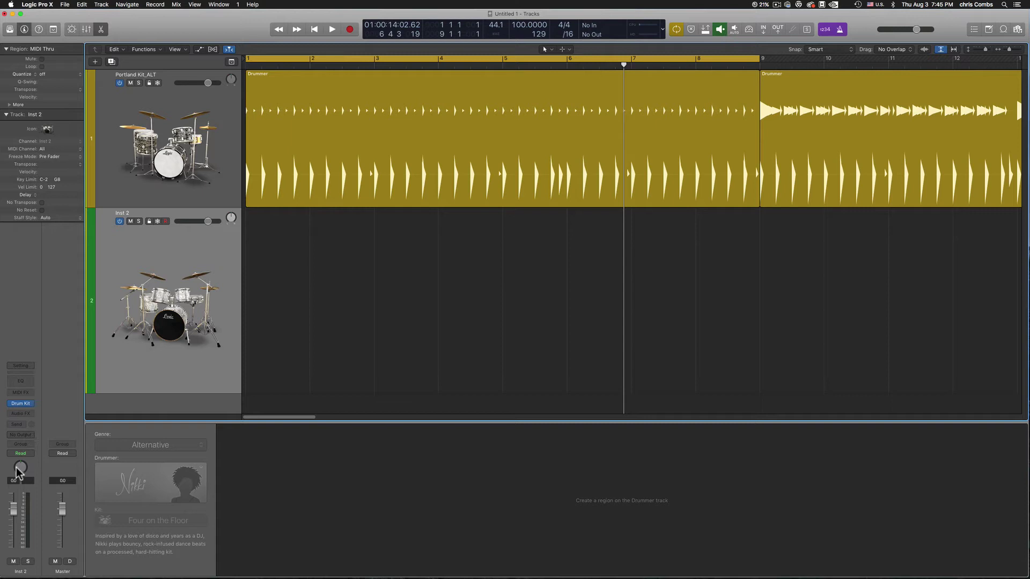
# Route Inst 2's output to Stereo Out
pyautogui.click(24, 436)
pyautogui.moveTo(27, 448)
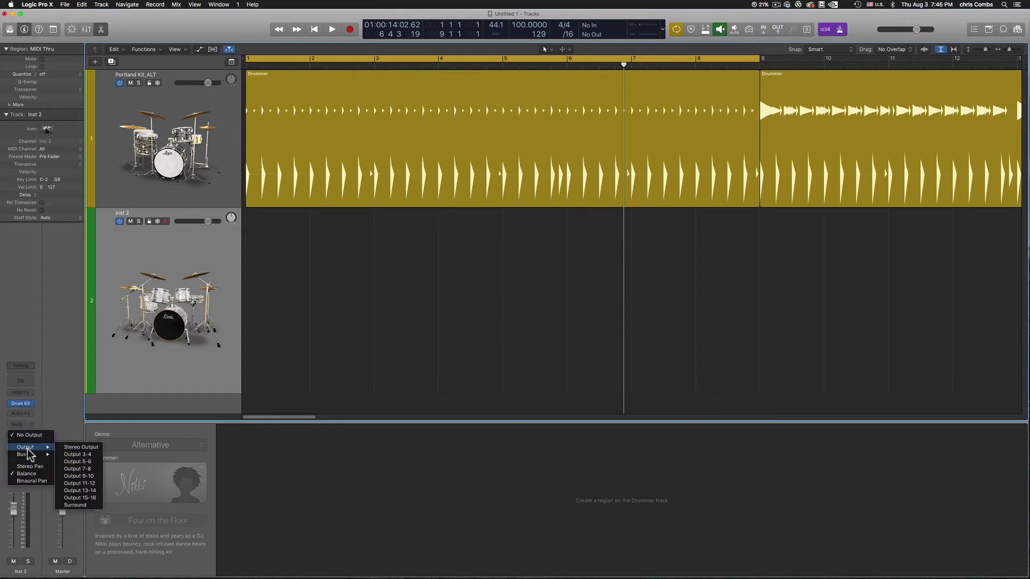
pyautogui.click(70, 444)
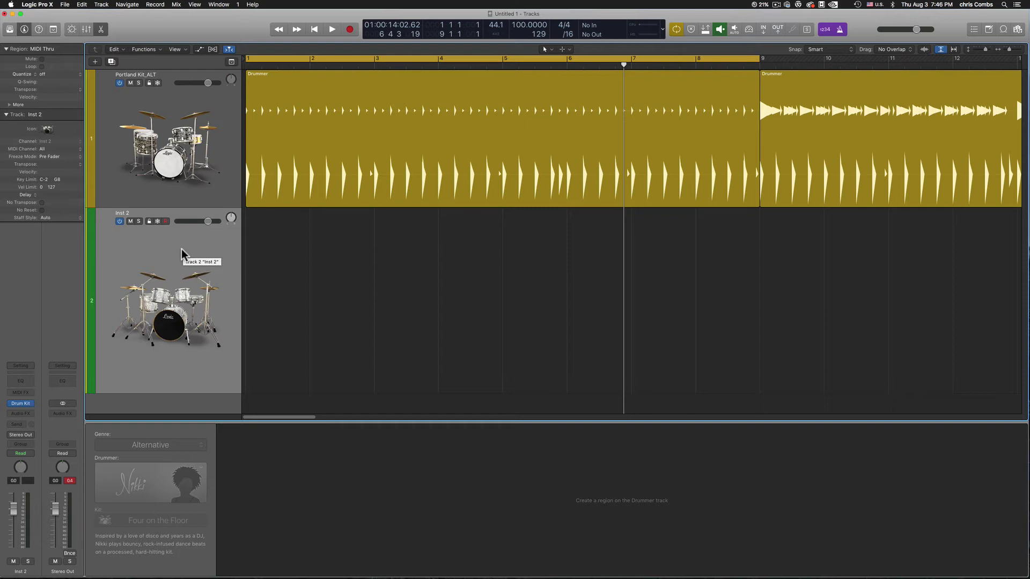
# Arm Inst 2 and record a MIDI kick pattern across bars 1–9
pyautogui.click(164, 222)
pyautogui.press('r')
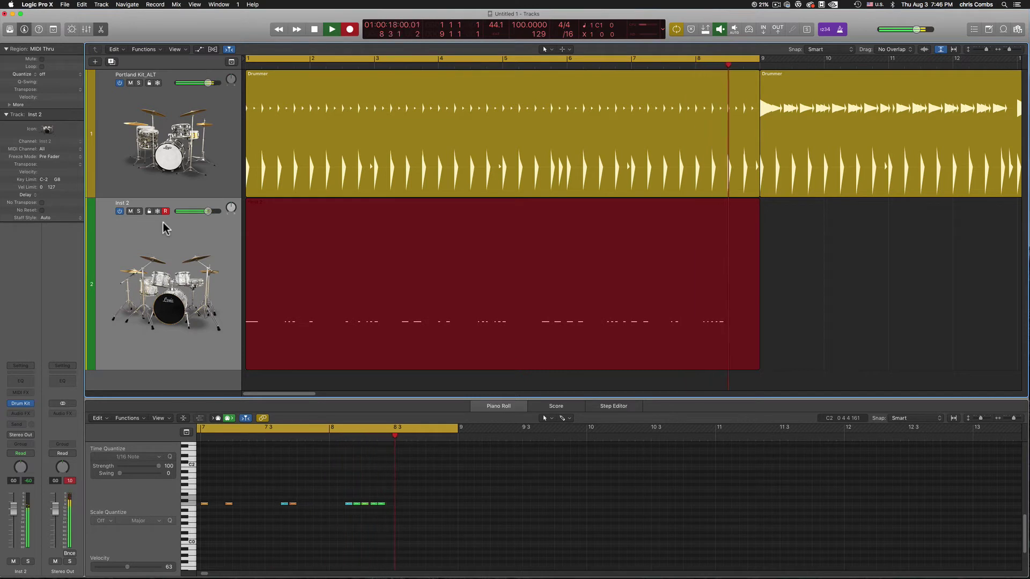
pyautogui.press('space')
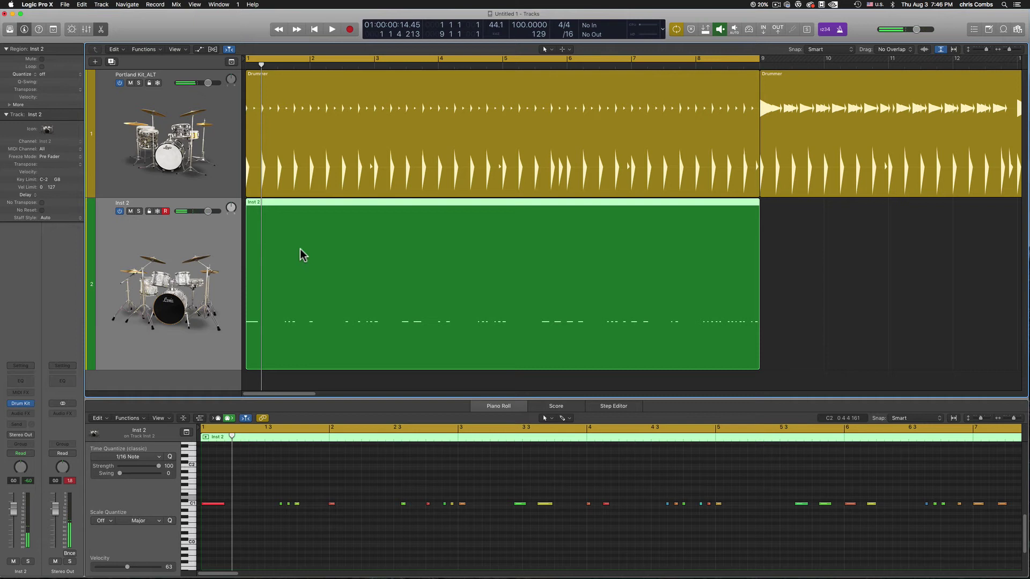
# Quantize all 44 recorded notes to 1/16 note and disarm Inst 2
pyautogui.click(338, 472)
pyautogui.press('super+a')
pyautogui.click(170, 456)
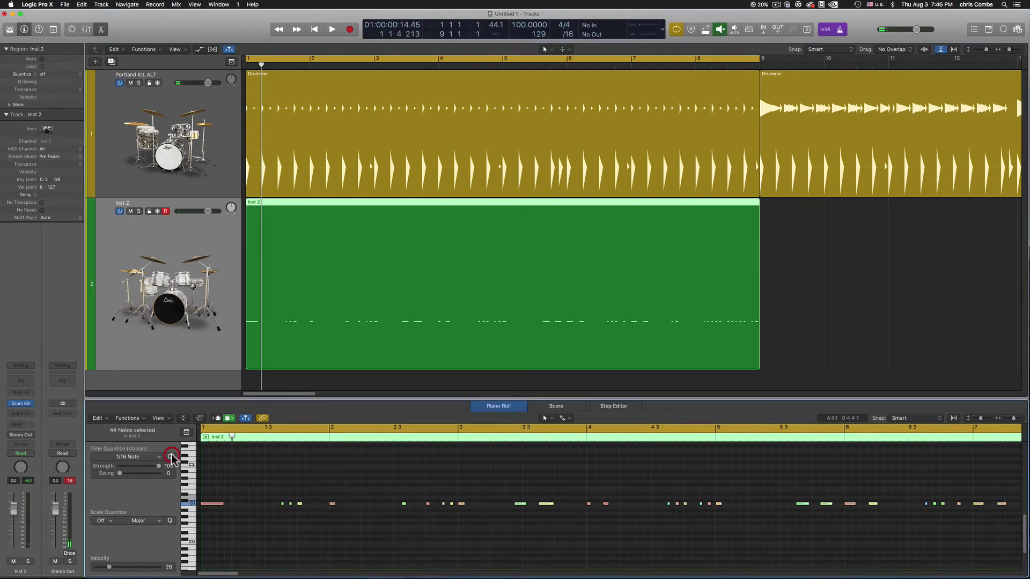
pyautogui.click(166, 211)
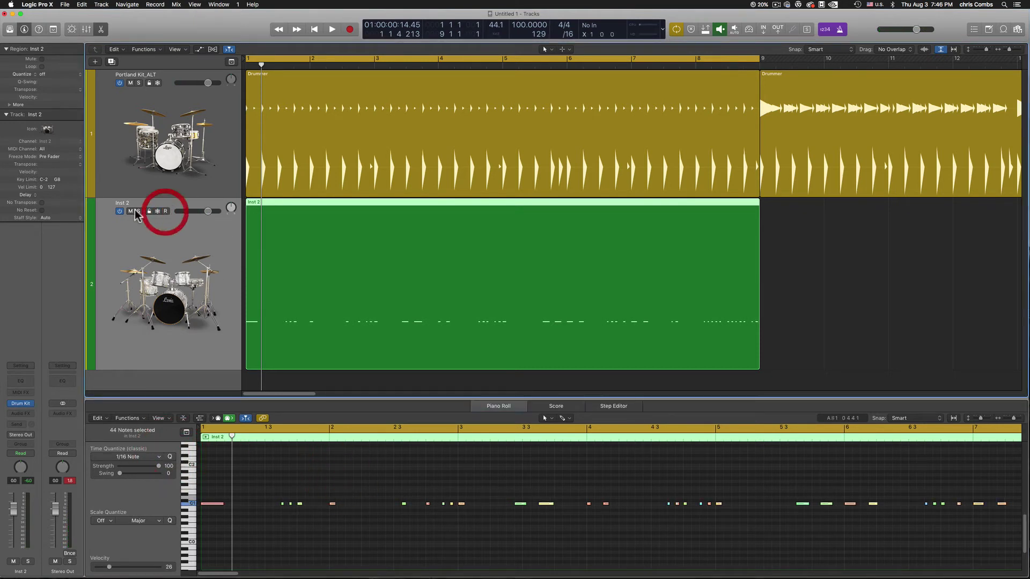
# Solo Inst 2 to audition the quantized kick, then unsolo it
pyautogui.click(138, 210)
pyautogui.press('space')
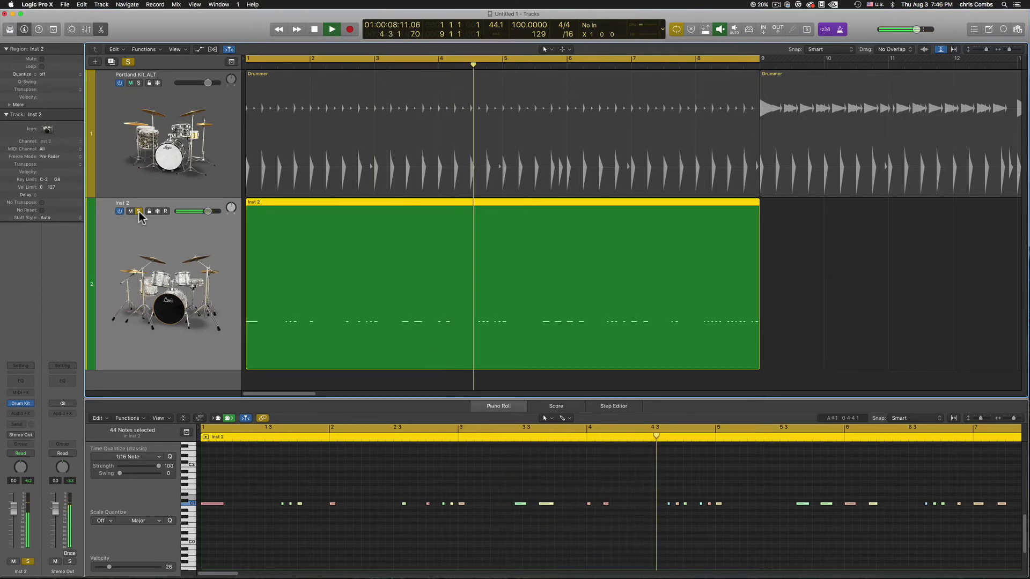
pyautogui.press('space')
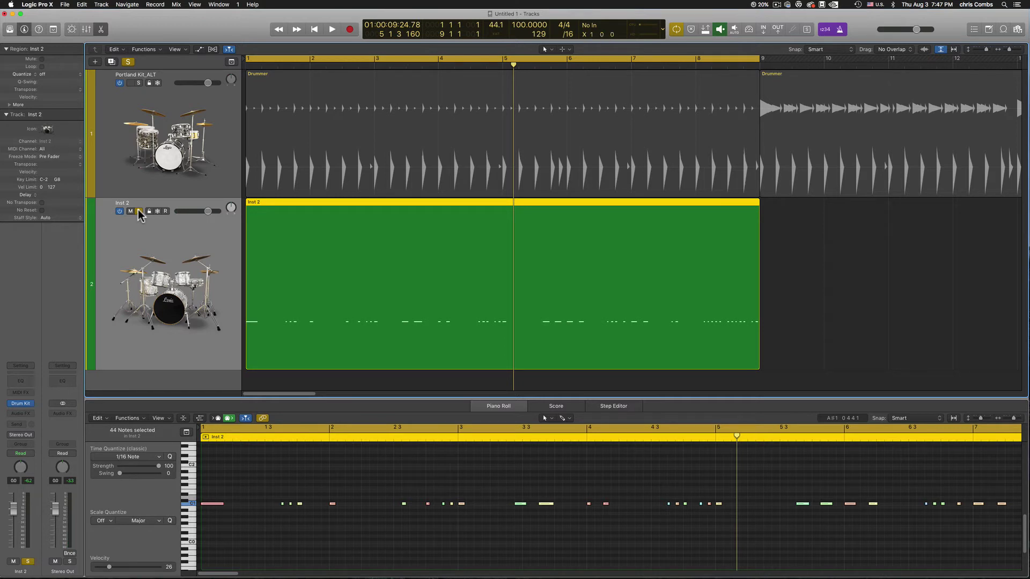
pyautogui.click(138, 211)
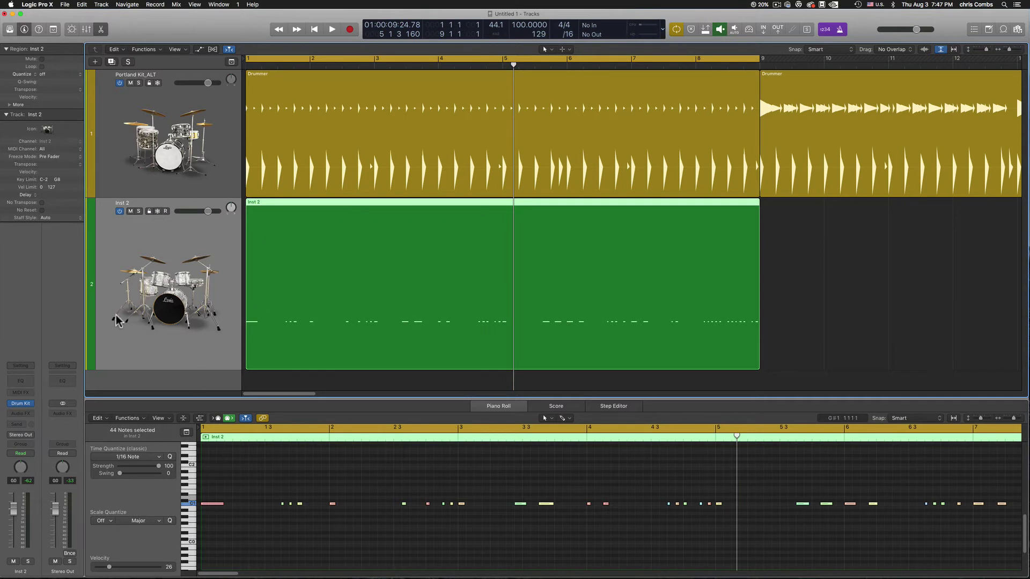
# Mute Inst 2, make the Drummer's Kick & Snare follow Inst 2, and play it back
pyautogui.click(130, 212)
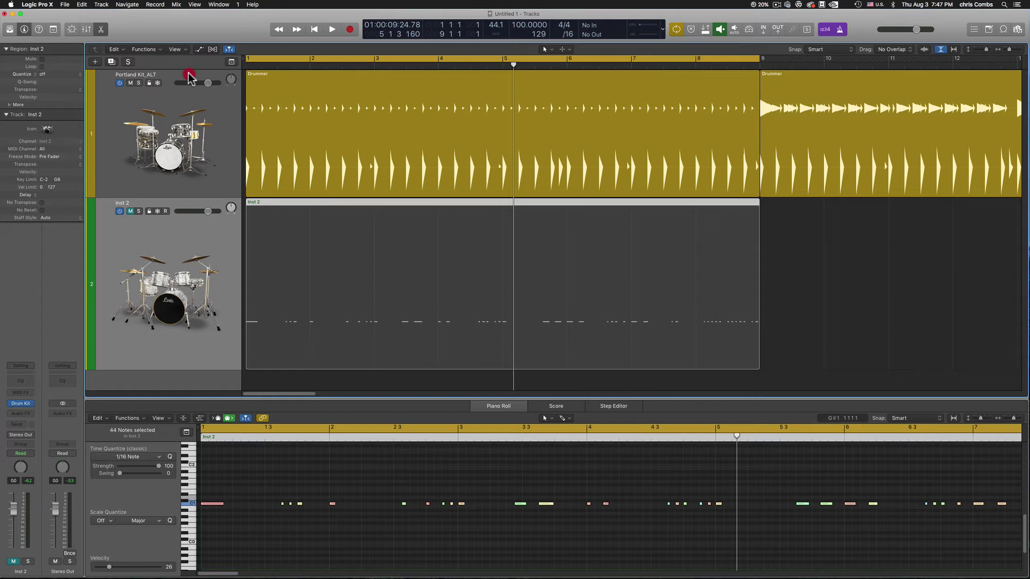
pyautogui.click(265, 81)
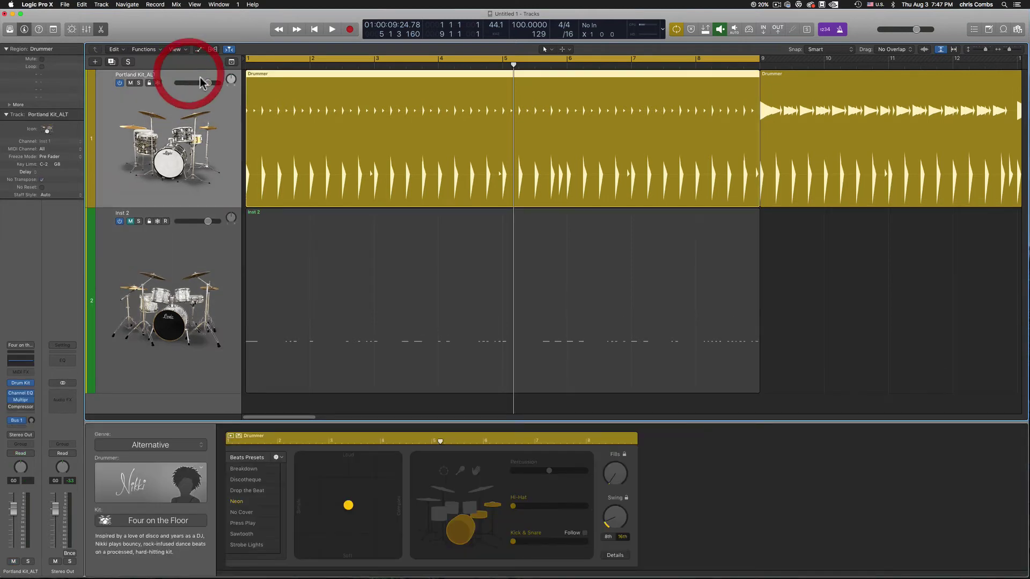
pyautogui.click(584, 532)
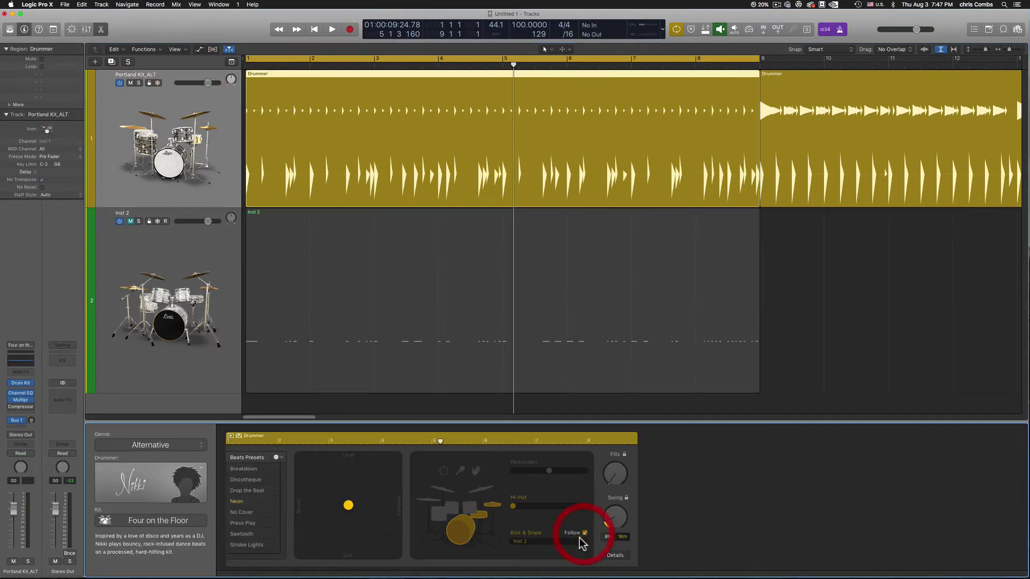
pyautogui.click(130, 220)
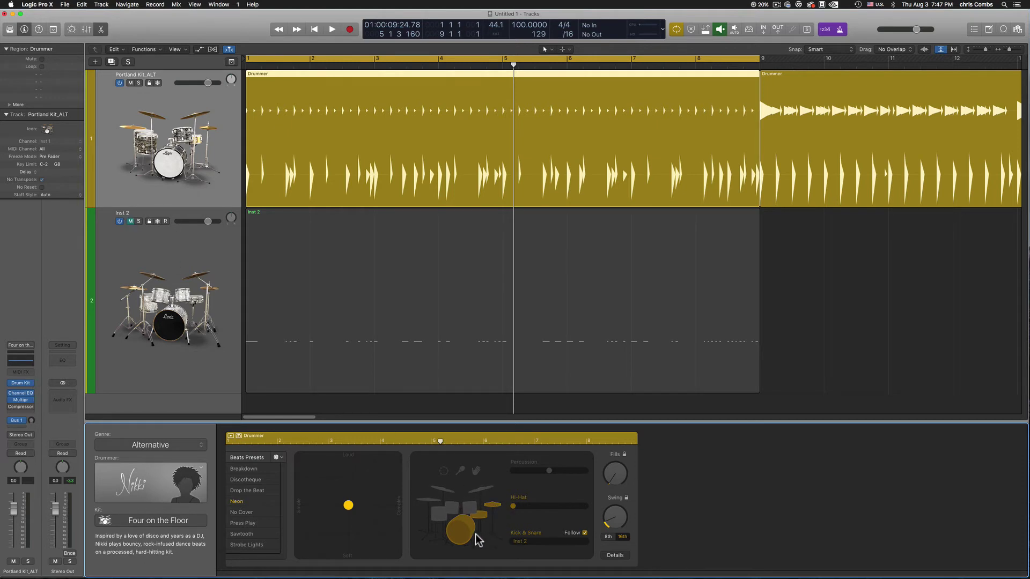
pyautogui.press('space')
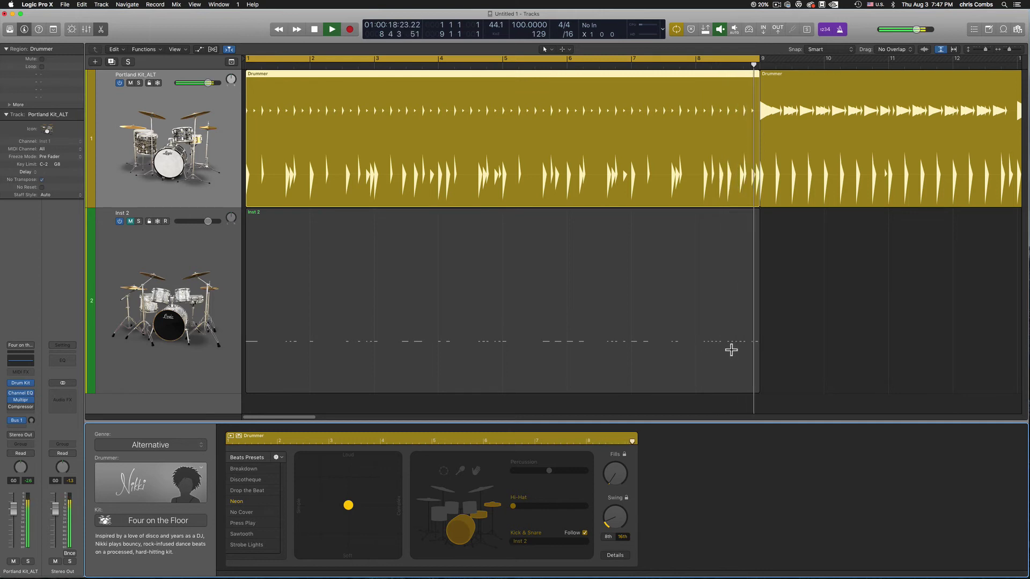
# Move the XY pad puck toward Complex and audition the new pattern
pyautogui.press('space')
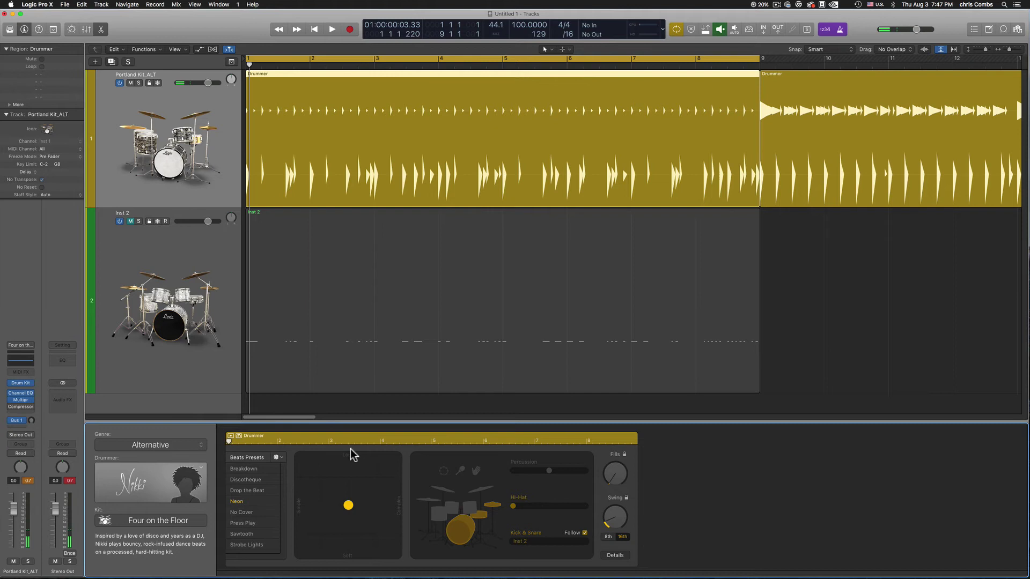
pyautogui.moveTo(349, 505); pyautogui.dragTo(377, 505)
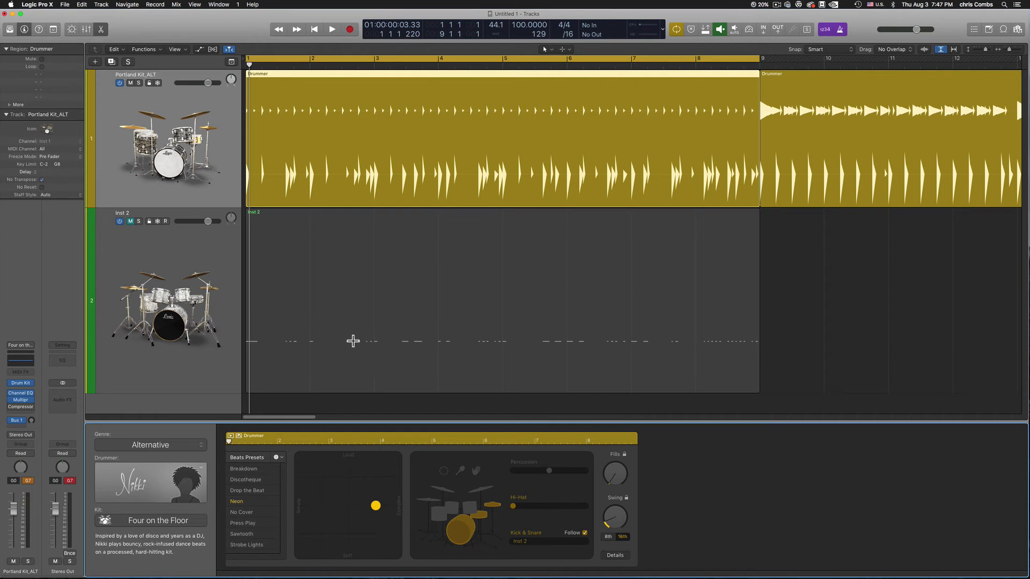
pyautogui.press('space')
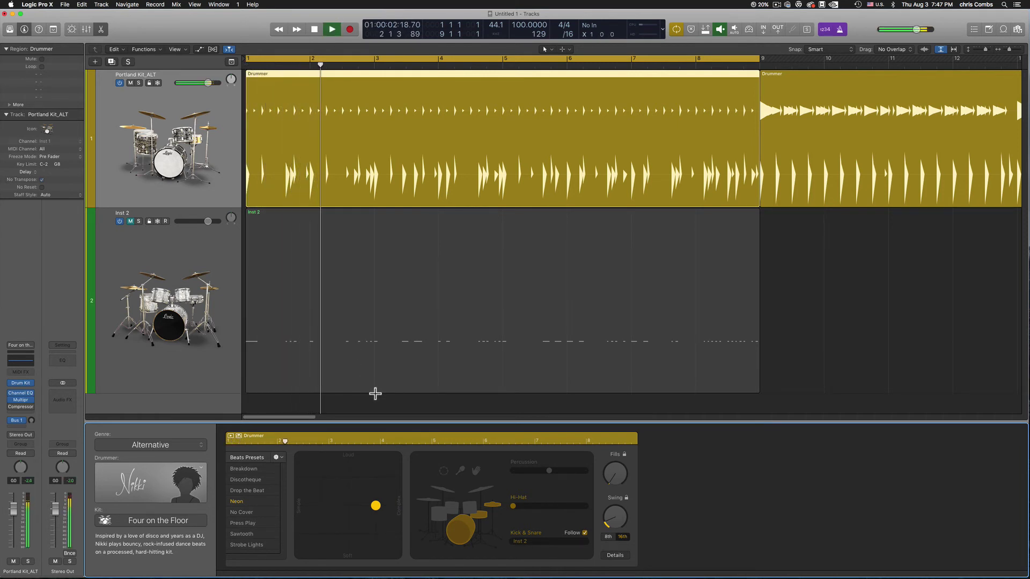
pyautogui.press('space')
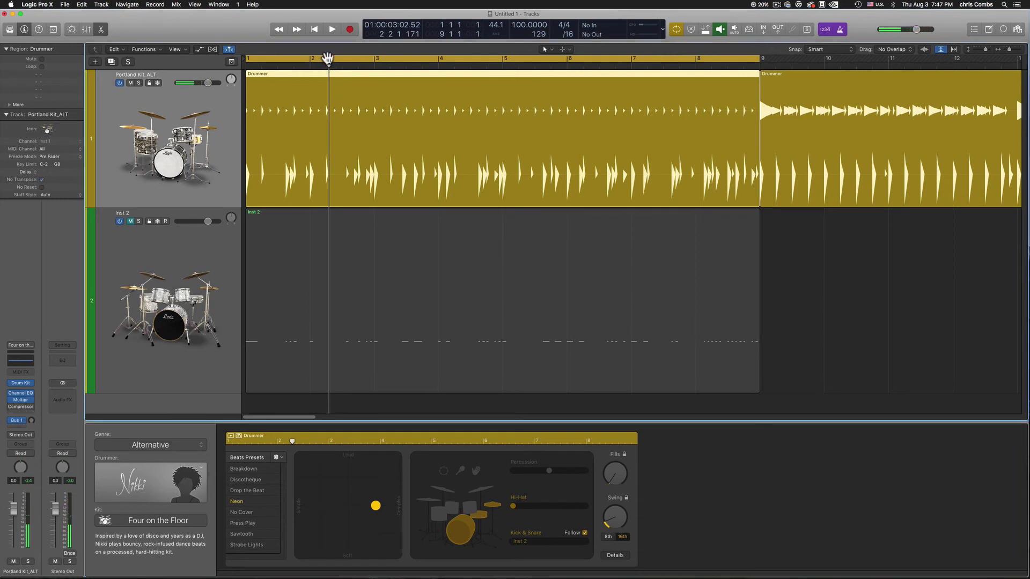
# With looping off, play from bar 8 to hear the ending
pyautogui.click(329, 62)
pyautogui.moveTo(329, 65); pyautogui.dragTo(702, 88)
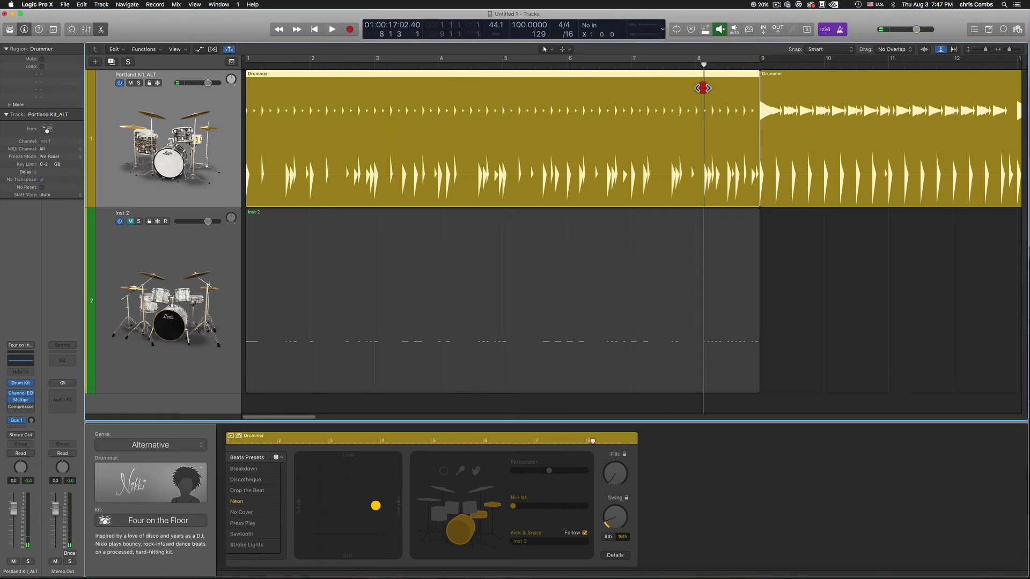
pyautogui.press('space')
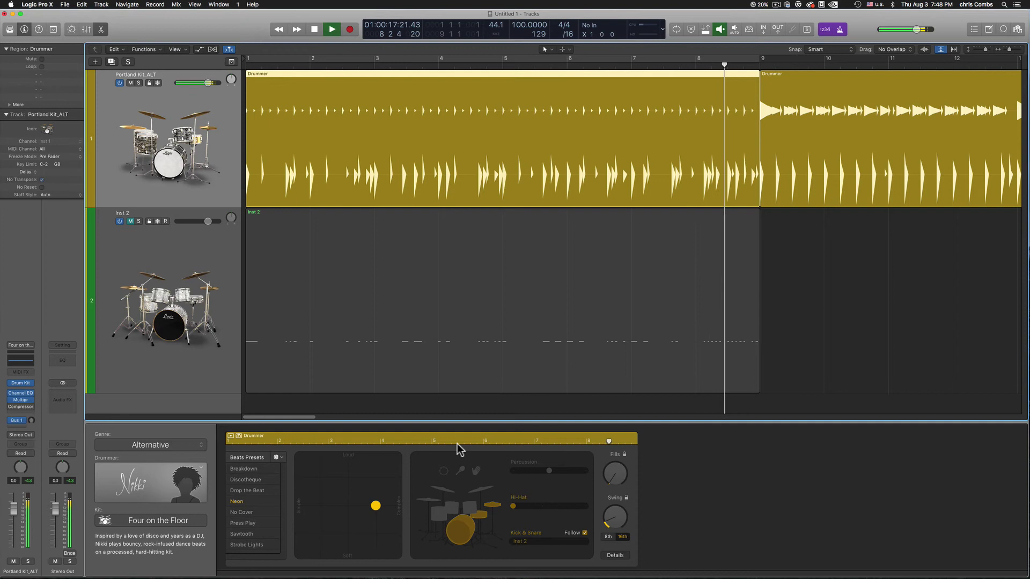
pyautogui.press('space')
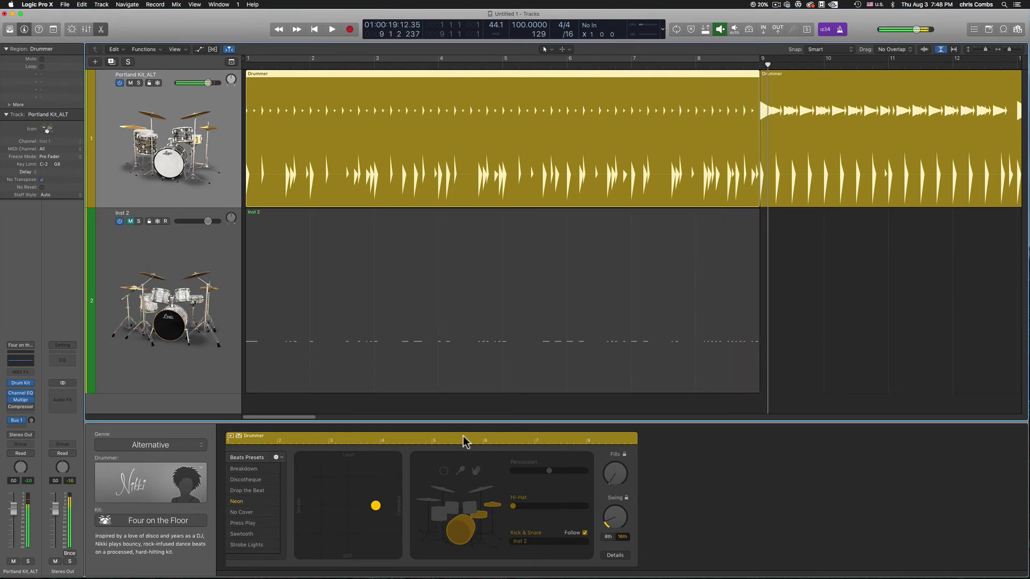
# Set a cycle range over bars 7 to 9 and play the loop
pyautogui.click(731, 58)
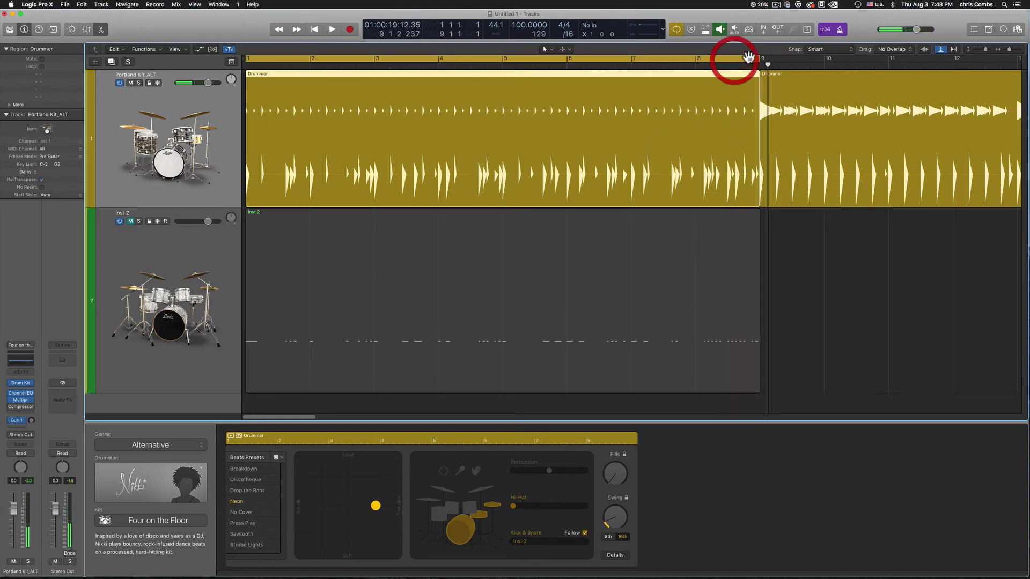
pyautogui.moveTo(758, 57); pyautogui.dragTo(568, 59)
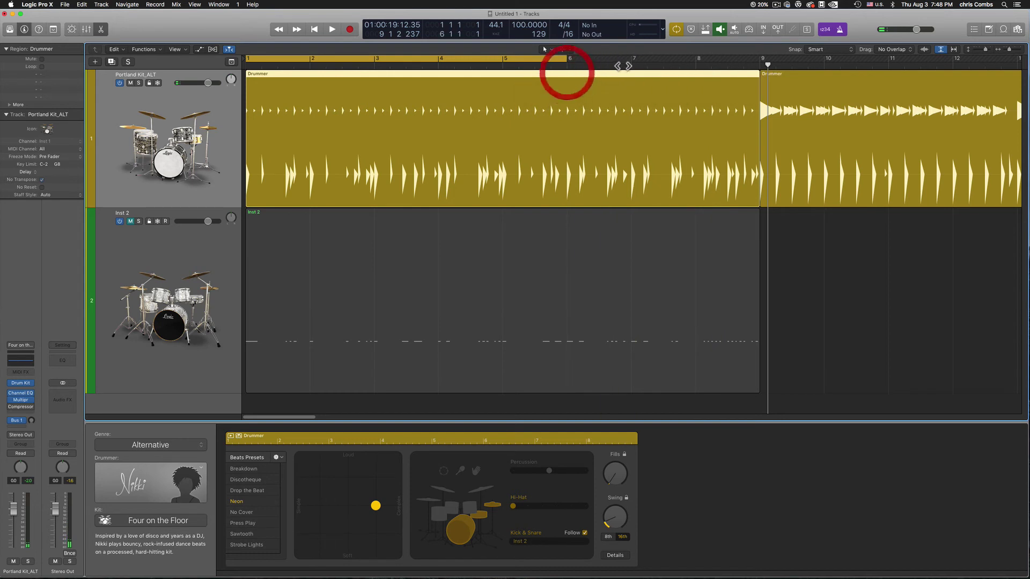
pyautogui.moveTo(632, 58); pyautogui.dragTo(757, 67)
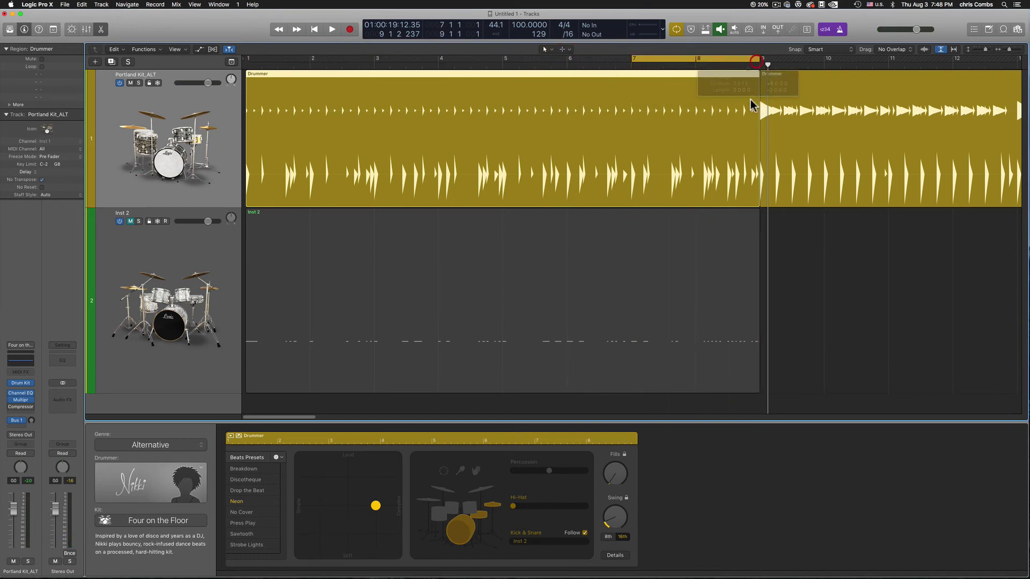
pyautogui.press('space')
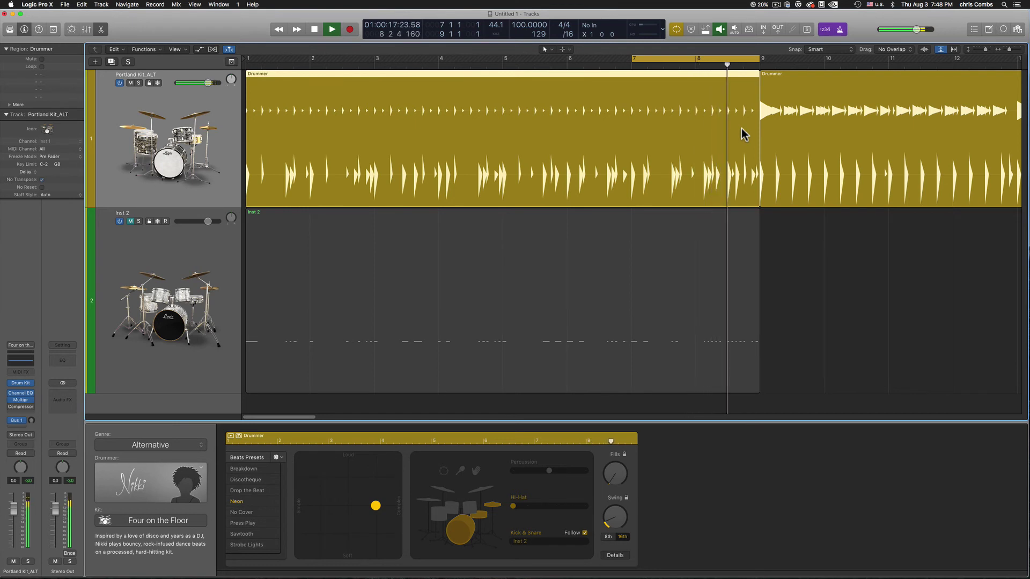
pyautogui.press('space')
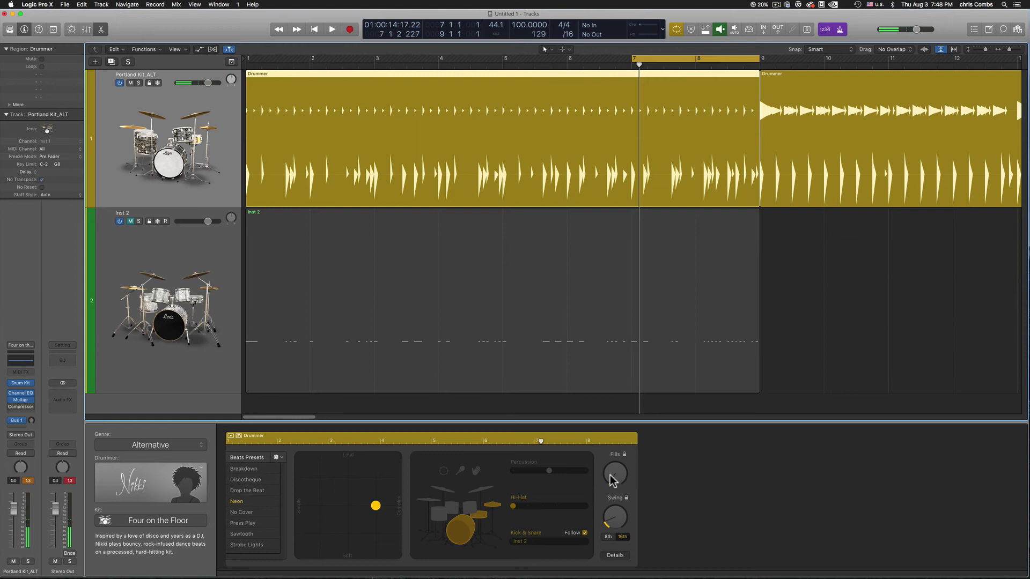
# Raise the Fills knob and audition the loop with more fills
pyautogui.moveTo(610, 480); pyautogui.dragTo(606, 429)
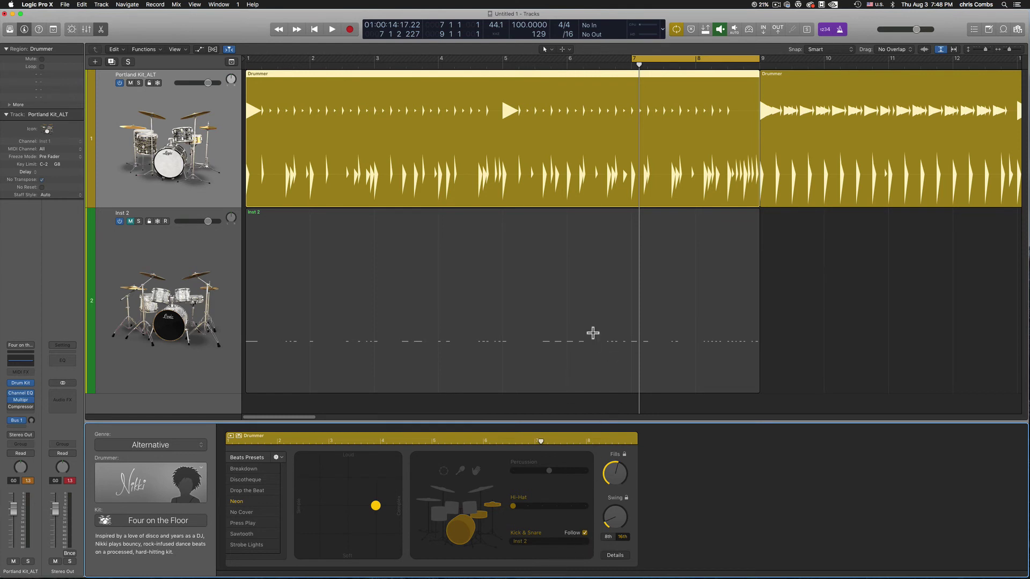
pyautogui.press('space')
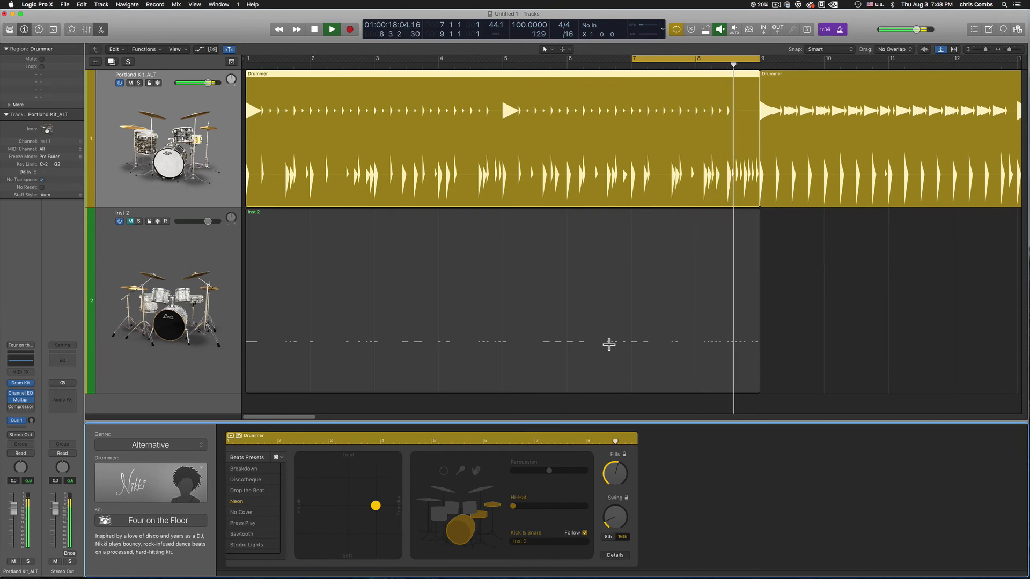
pyautogui.press('space')
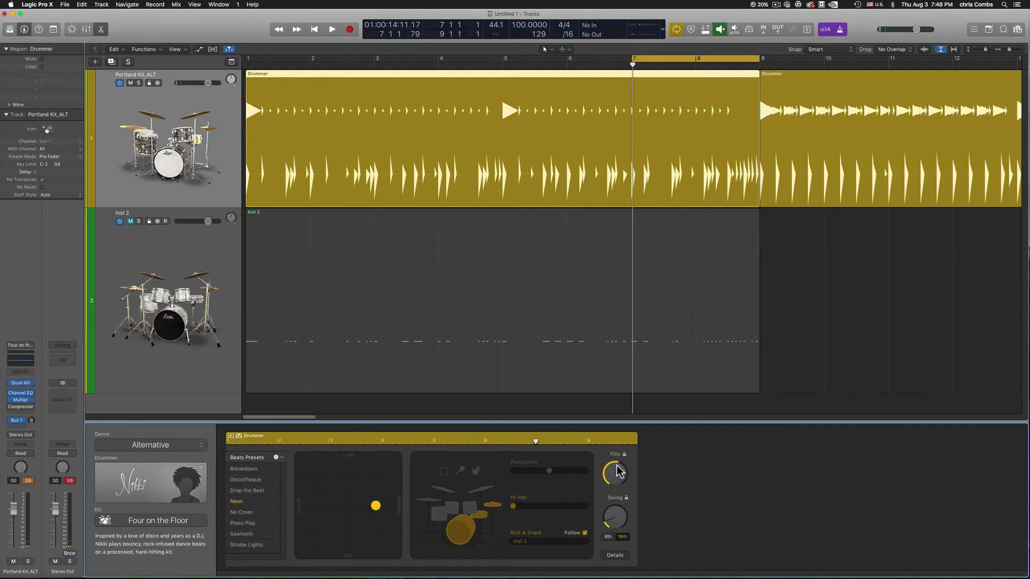
# Turn the fills back down and nudge the XY pad slightly softer and more complex
pyautogui.moveTo(620, 472); pyautogui.dragTo(593, 554)
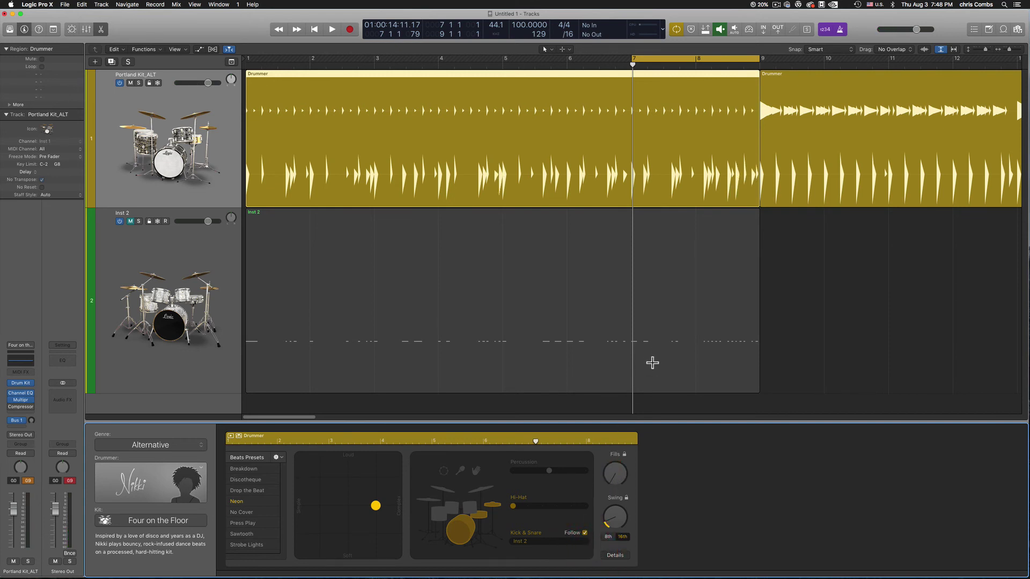
pyautogui.press('space')
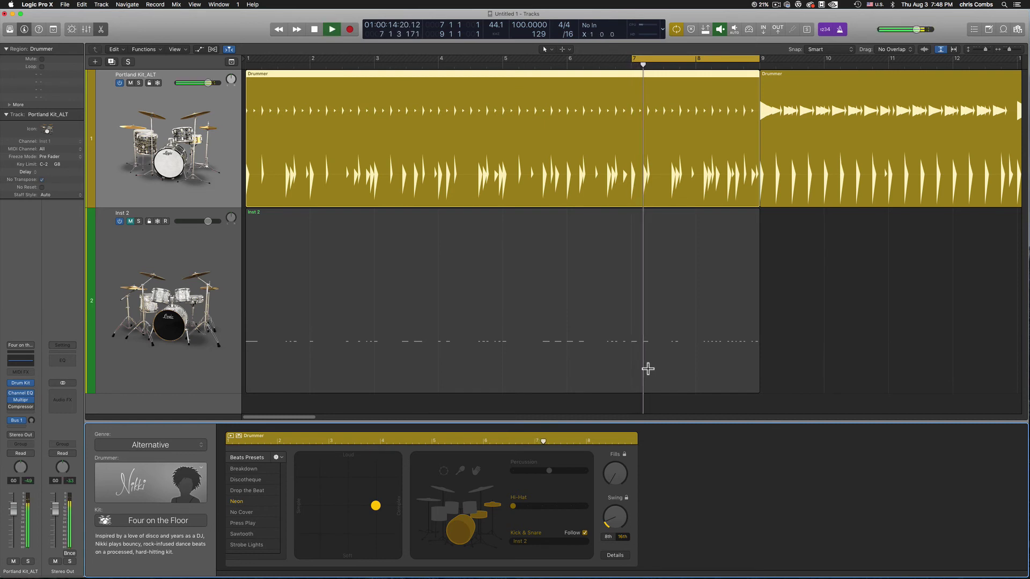
pyautogui.moveTo(376, 506); pyautogui.dragTo(389, 521)
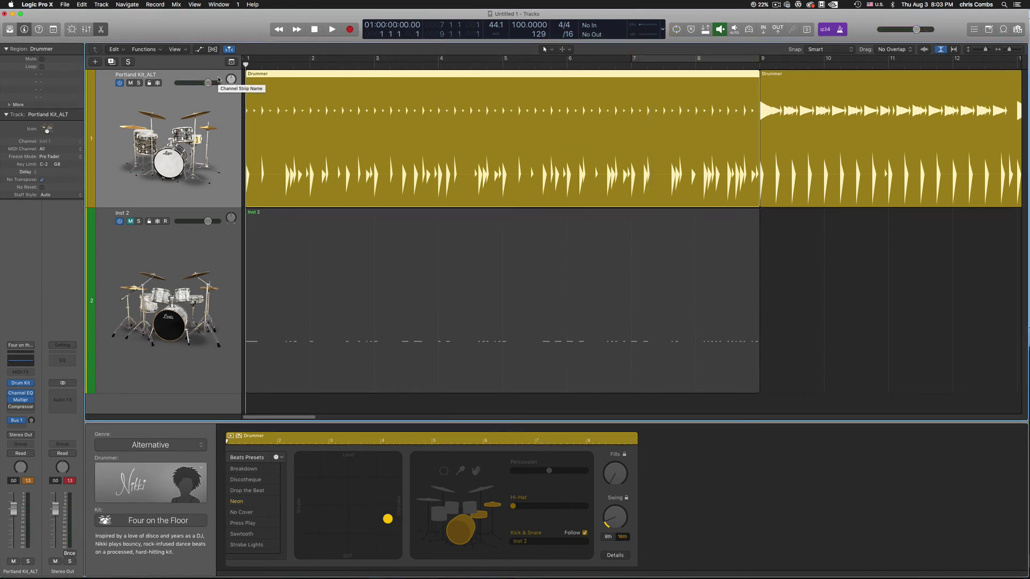